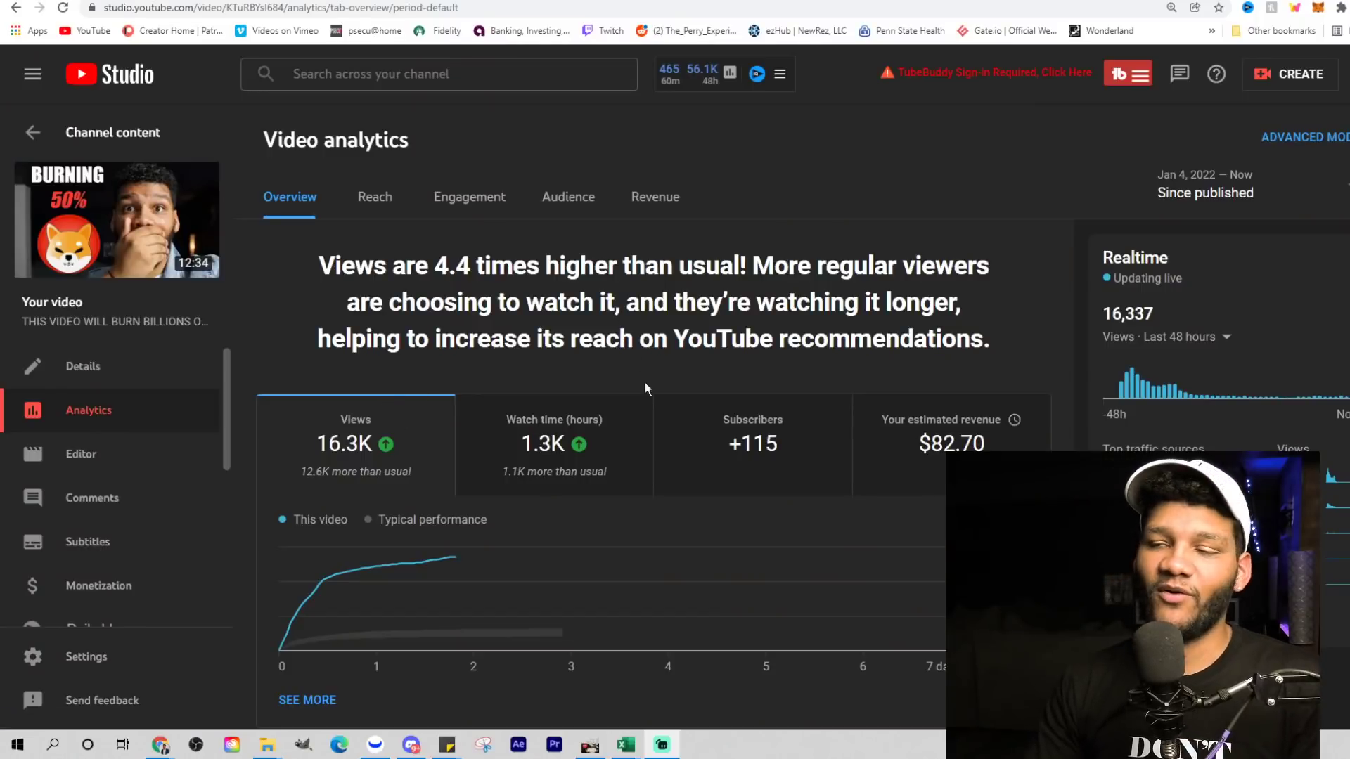
# Review the published video's analytics overview, including its views, watch time, subscribers and estimated revenue
pyautogui.scroll(-1, 874, 458)
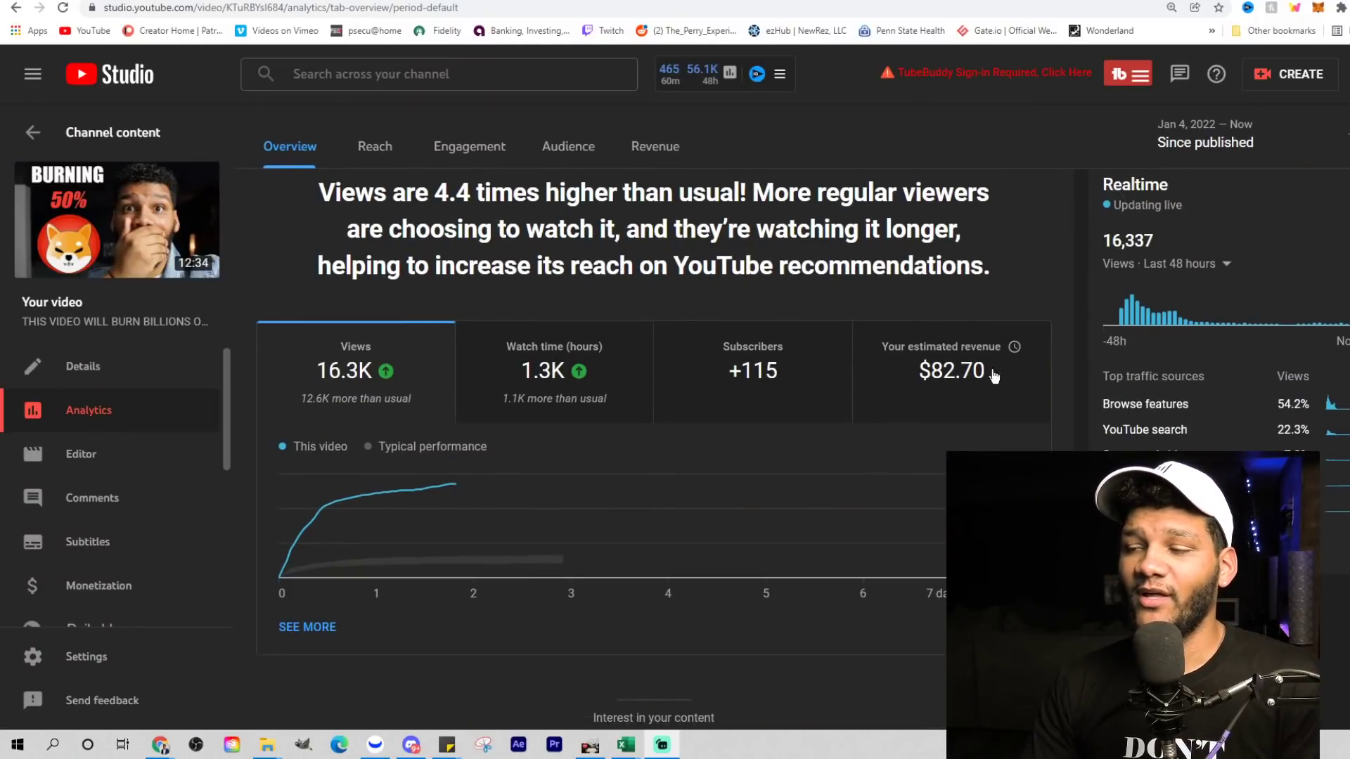
pyautogui.moveTo(947, 389)
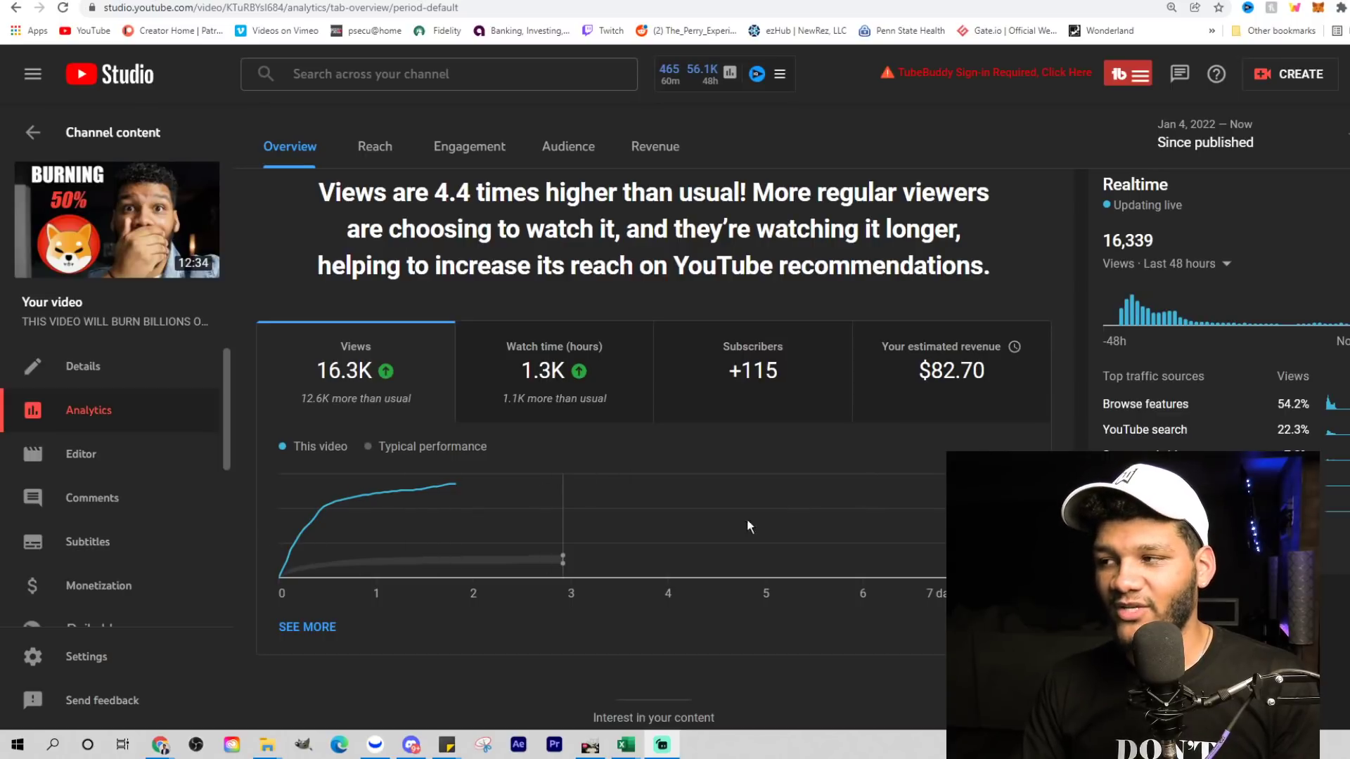
pyautogui.moveTo(383, 524)
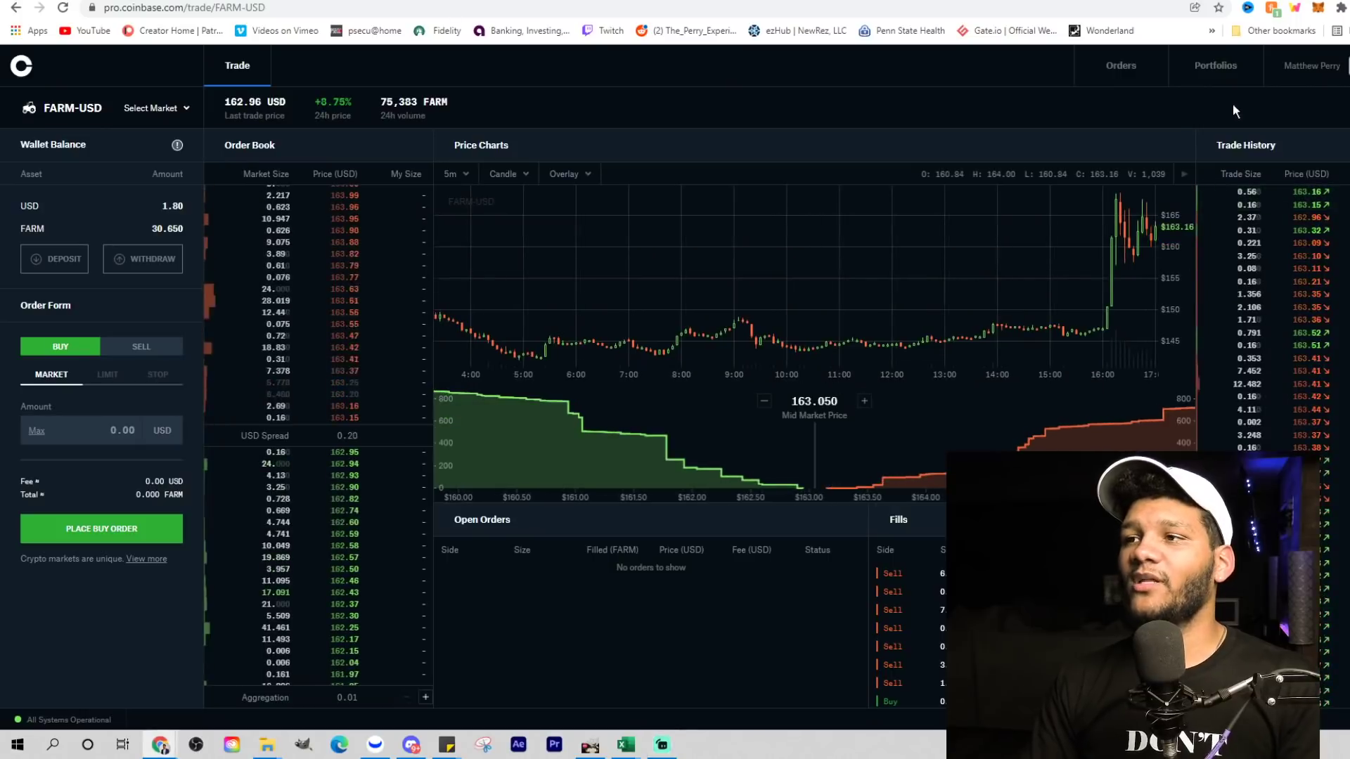
# Open the Coinbase Pro portfolios and look through the asset balances of the Default Portfolio
pyautogui.click(1217, 74)
pyautogui.scroll(-4, 572, 361)
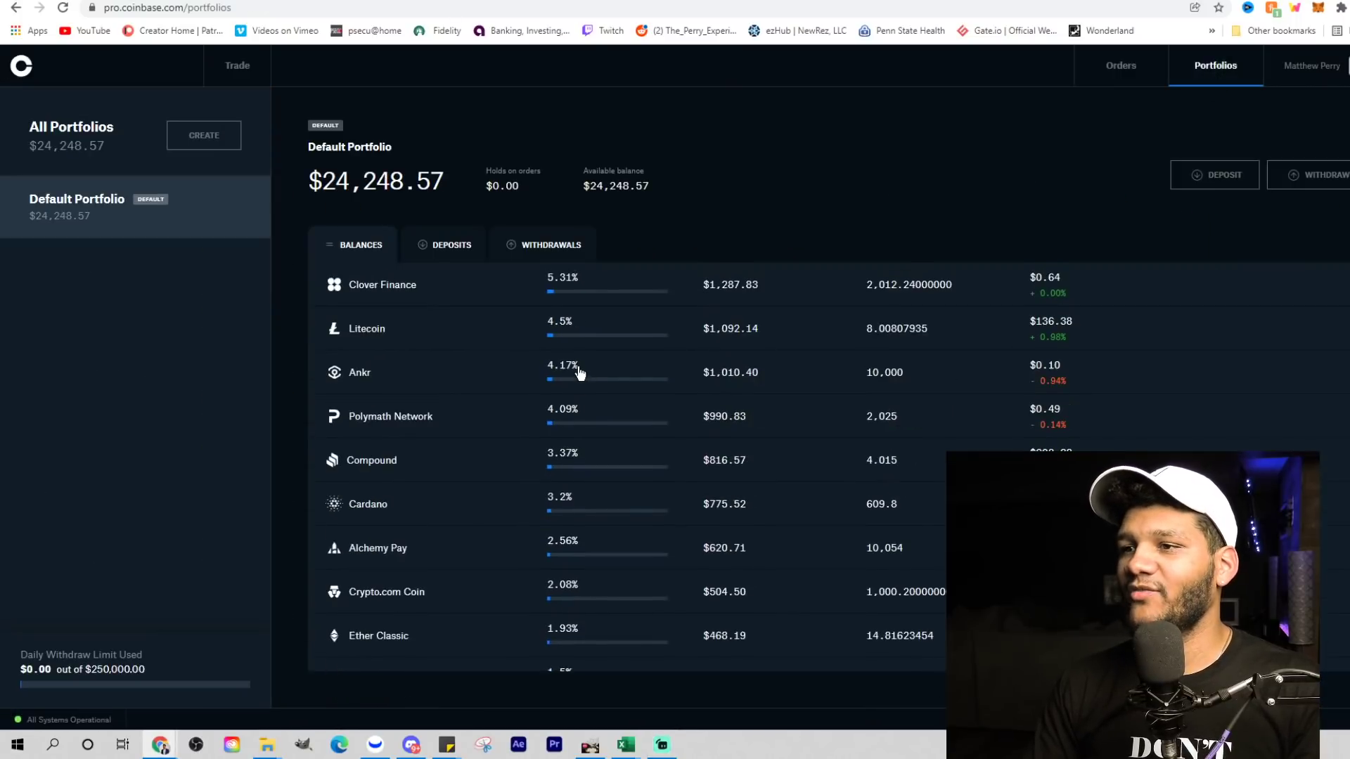
pyautogui.scroll(3, 579, 373)
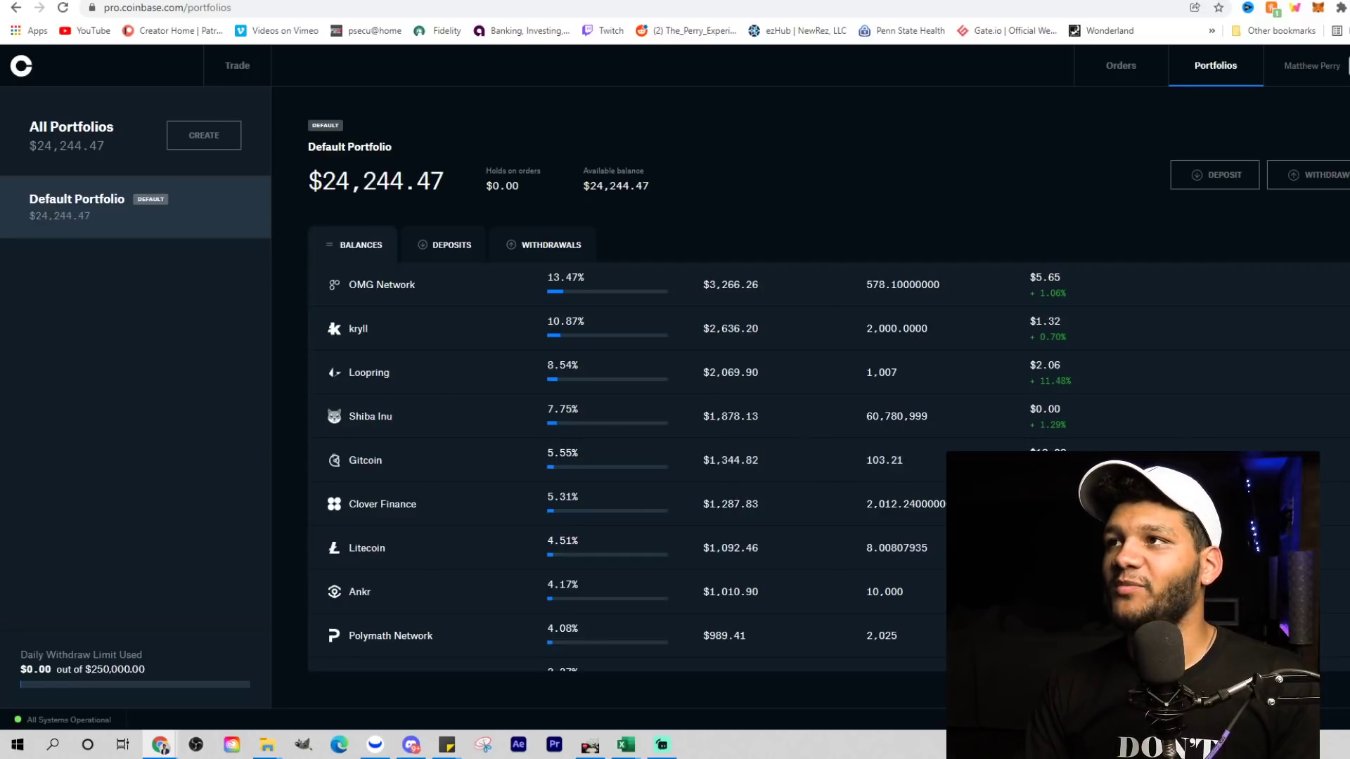
# Switch to the Analytics Insight article on Shiba Inu reaching $1 and read through its highlighted passages
pyautogui.click(605, 1)
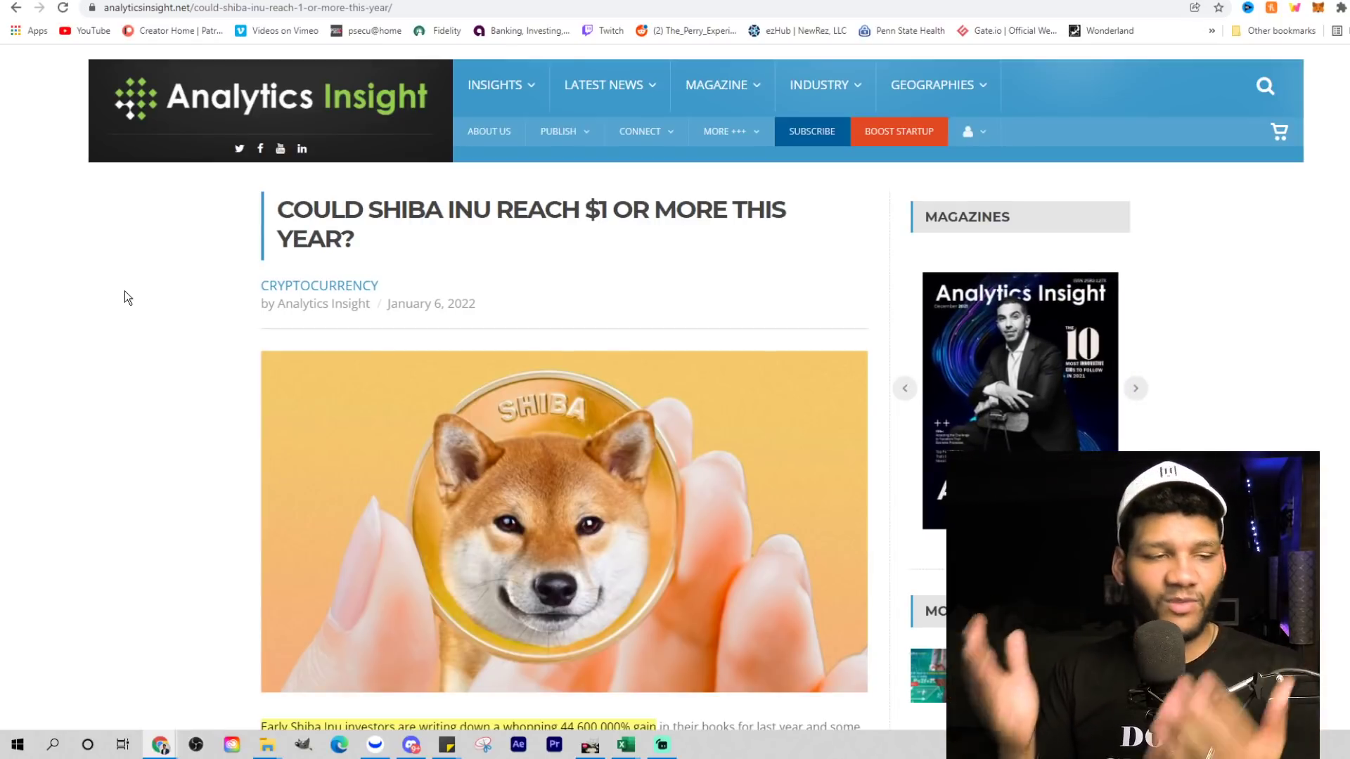
pyautogui.scroll(-6, 200, 288)
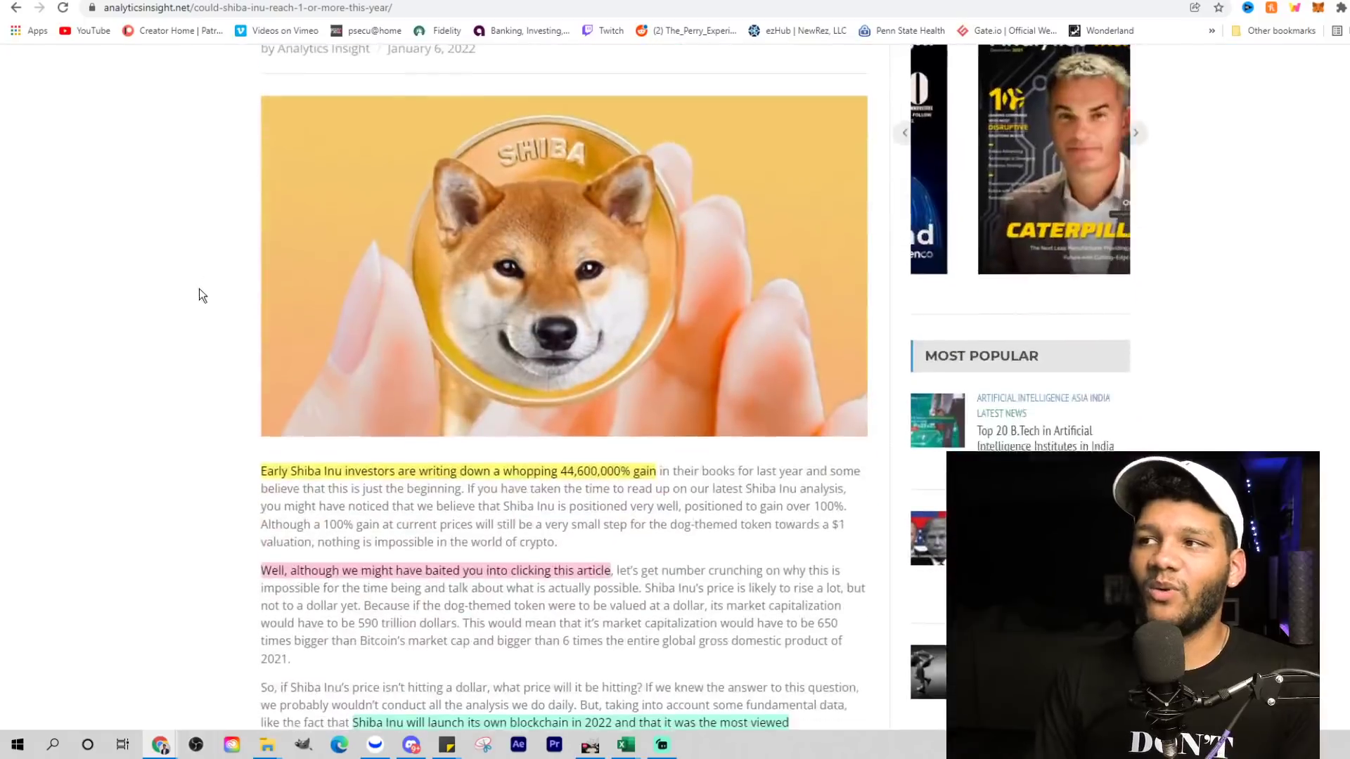
pyautogui.scroll(2, 268, 473)
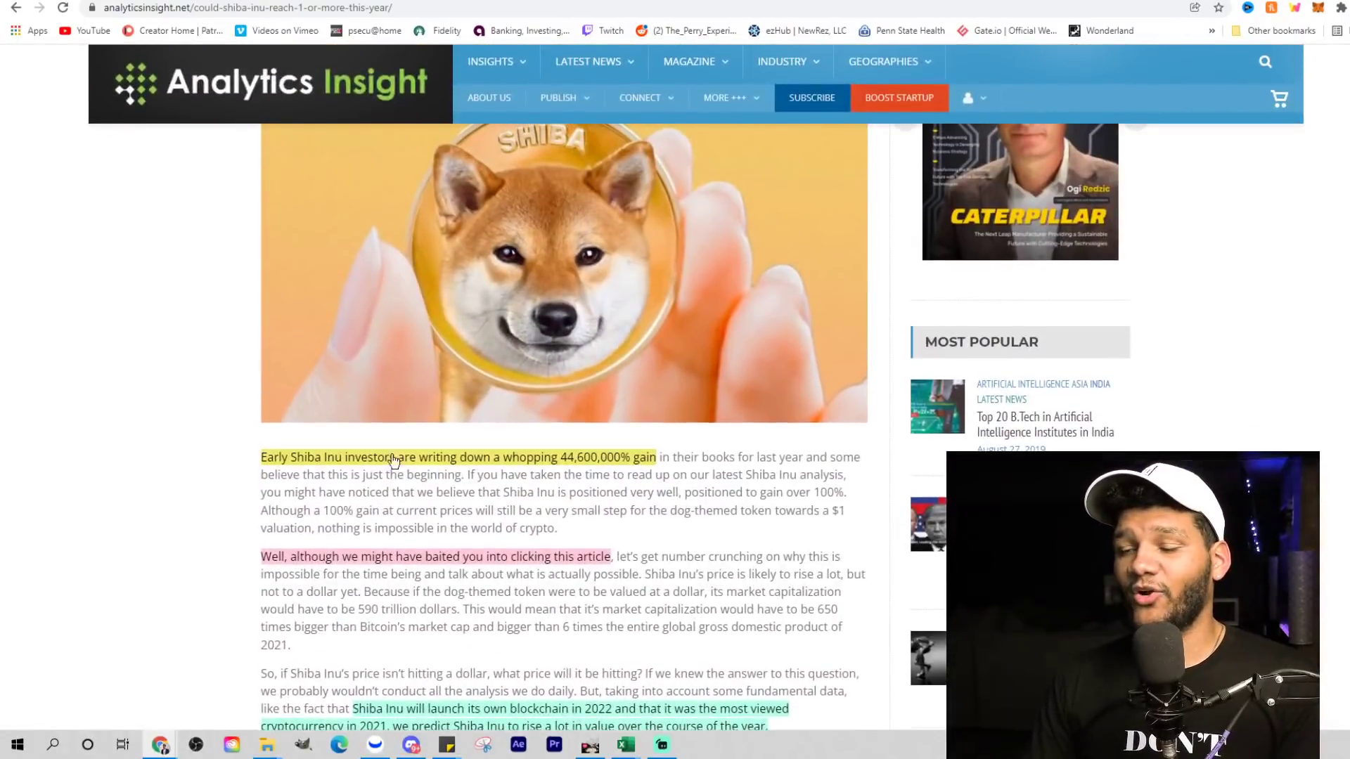
pyautogui.scroll(-1, 431, 467)
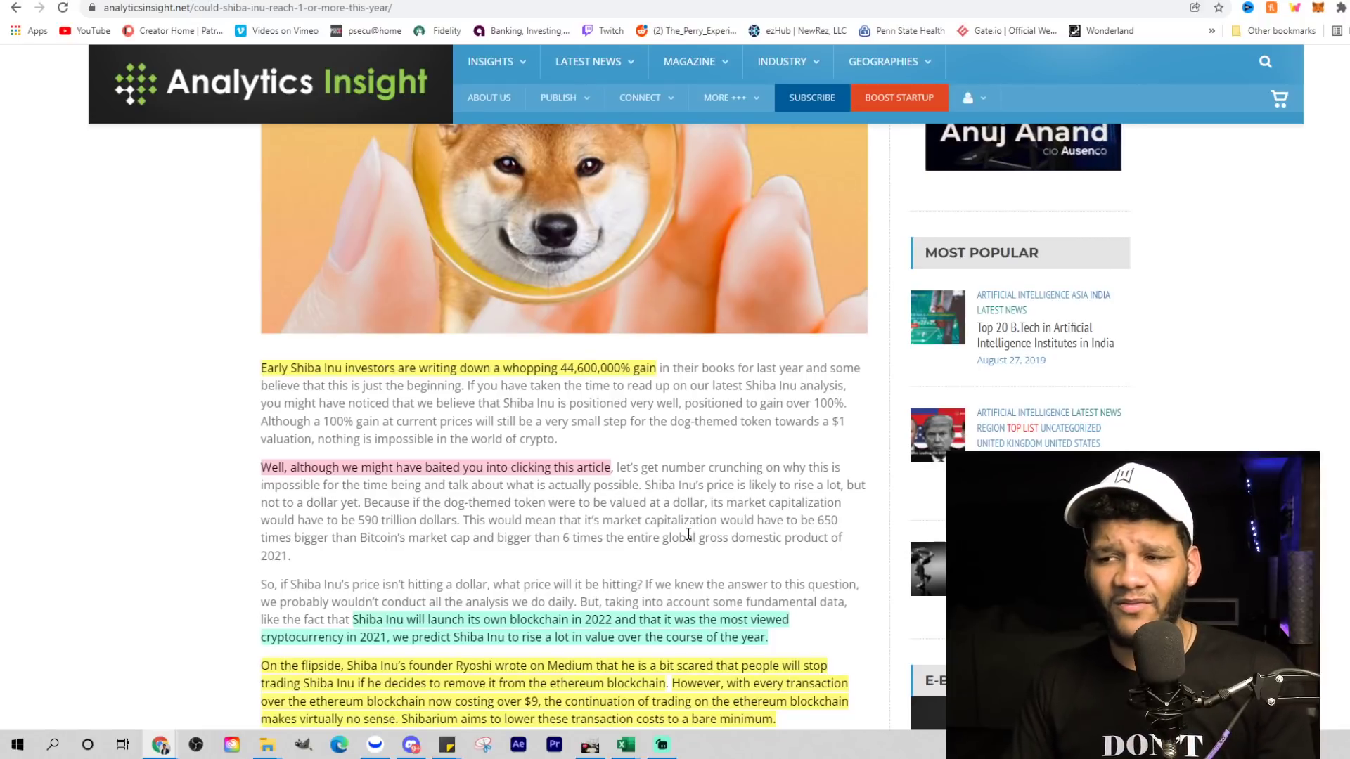
pyautogui.scroll(-1, 433, 592)
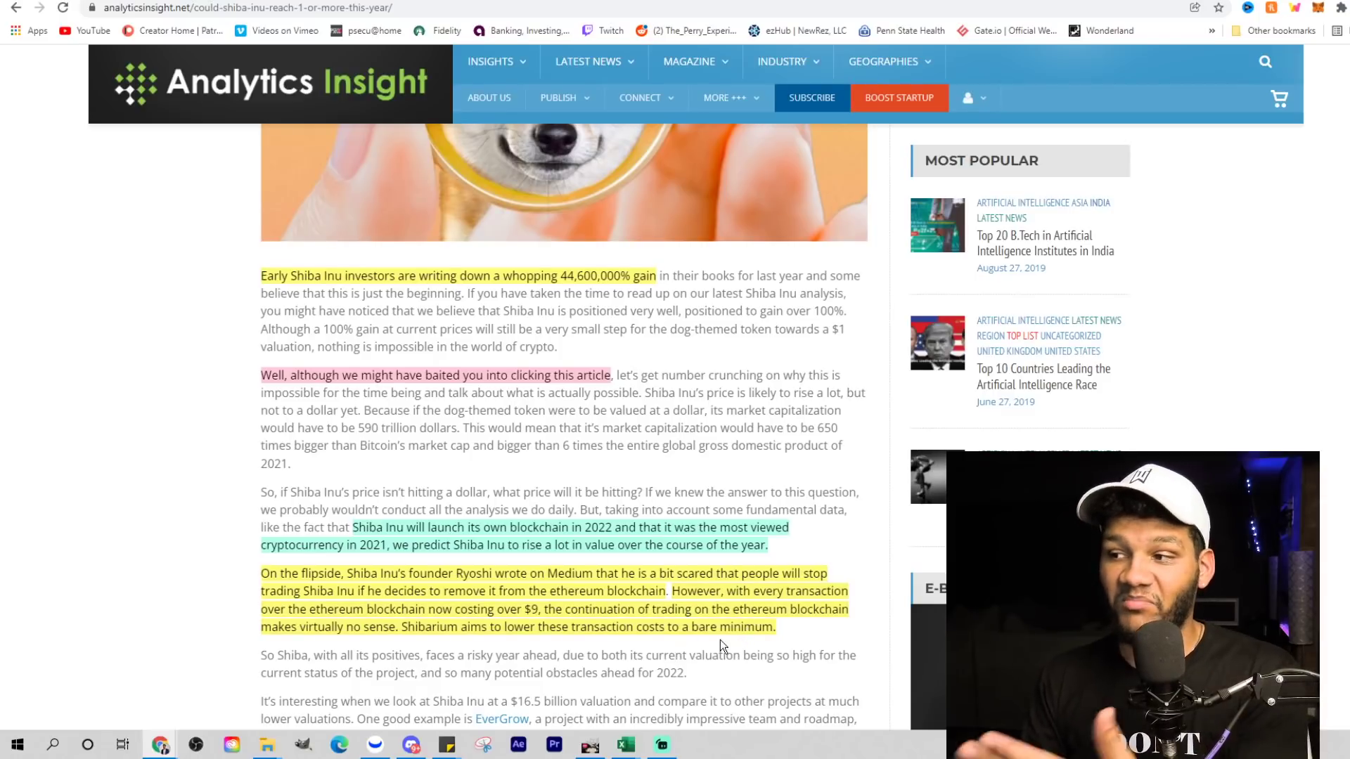
pyautogui.scroll(-4, 605, 595)
pyautogui.scroll(-3, 604, 595)
pyautogui.scroll(8, 590, 596)
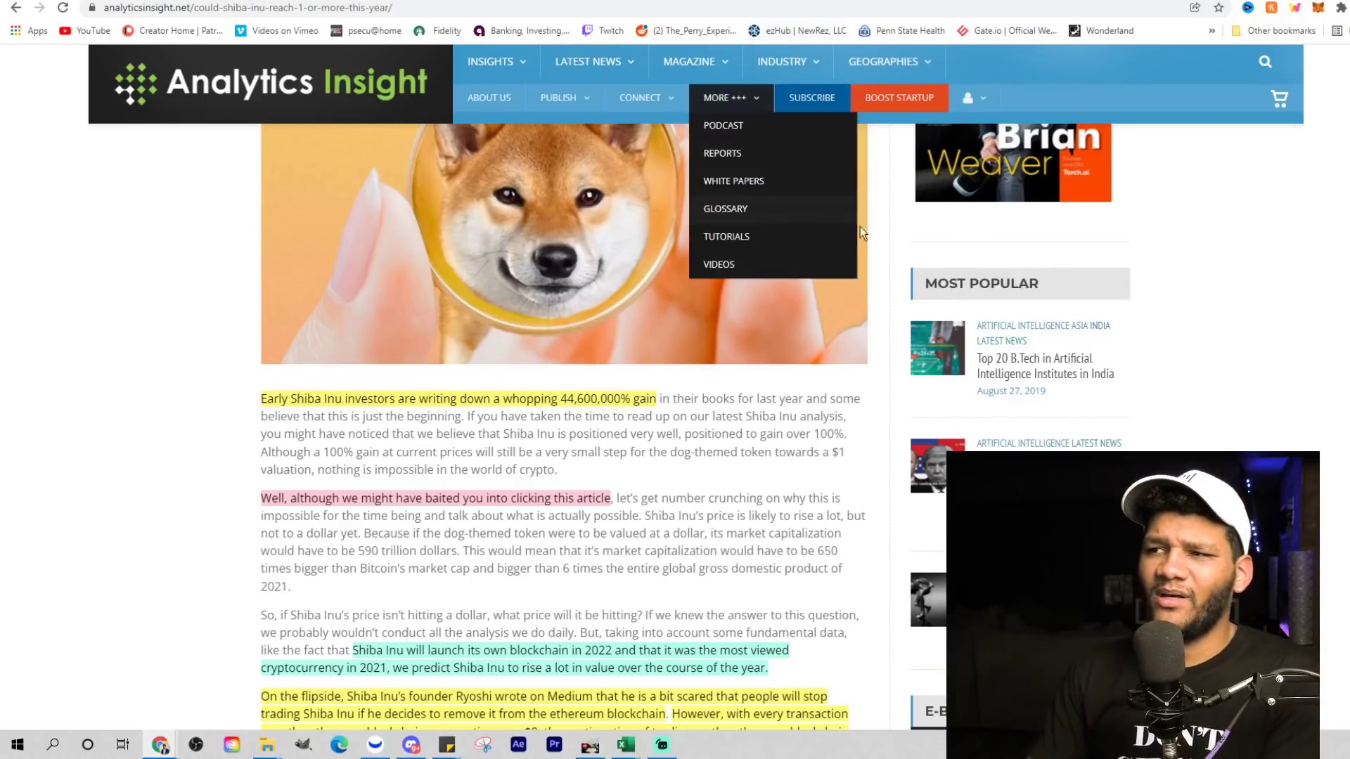
# Switch to the Excel workbook and examine the Shiba table's Supply values in B125:B144, including the formulas in B144 and B128
pyautogui.moveTo(628, 749)
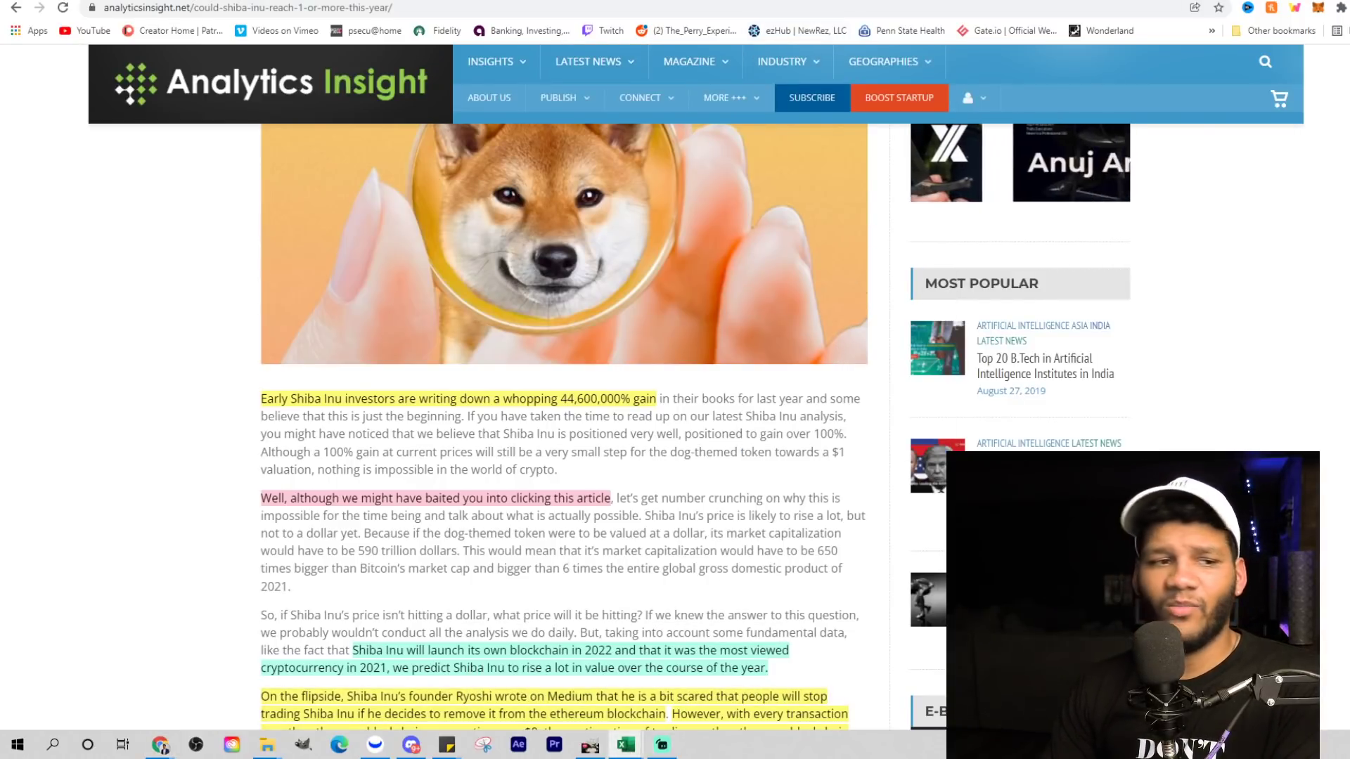
pyautogui.hotkey('alt', 'Tab')
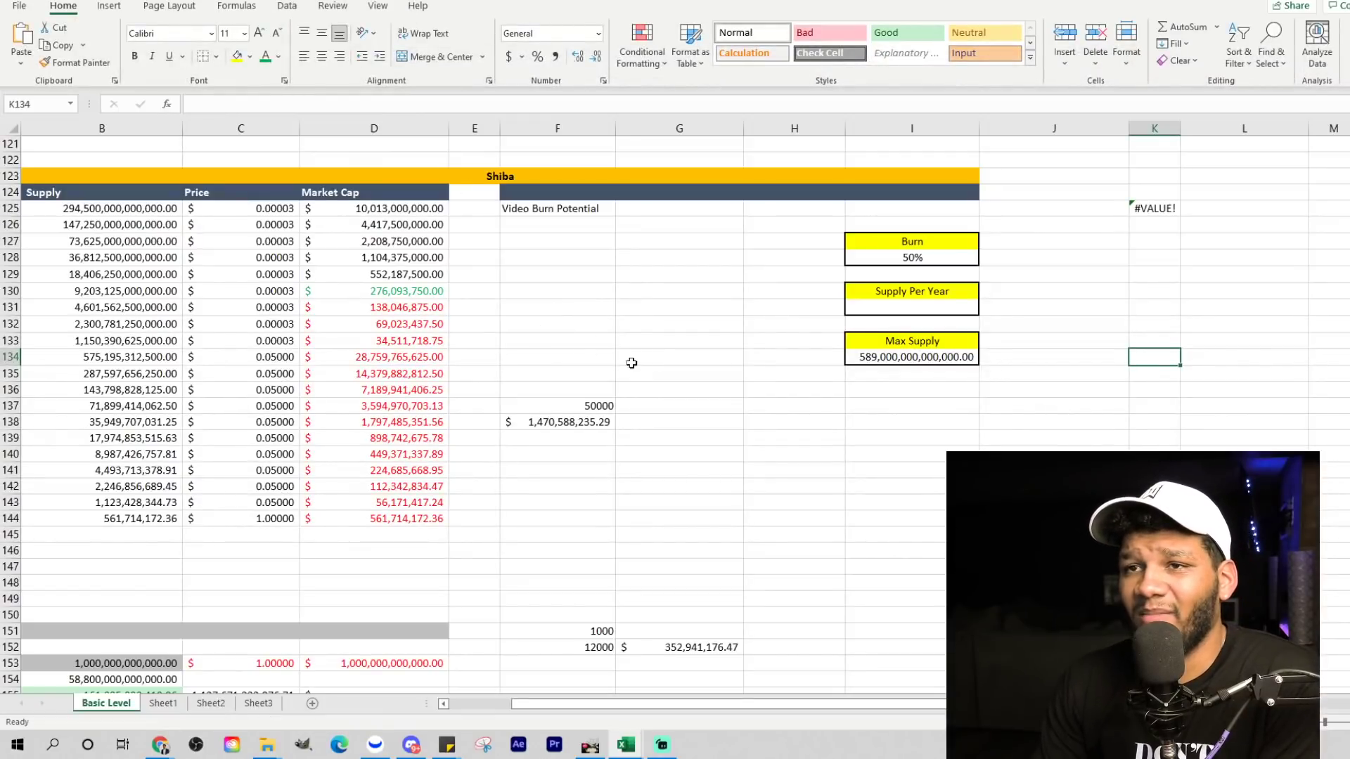
pyautogui.moveTo(117, 213); pyautogui.dragTo(124, 524)
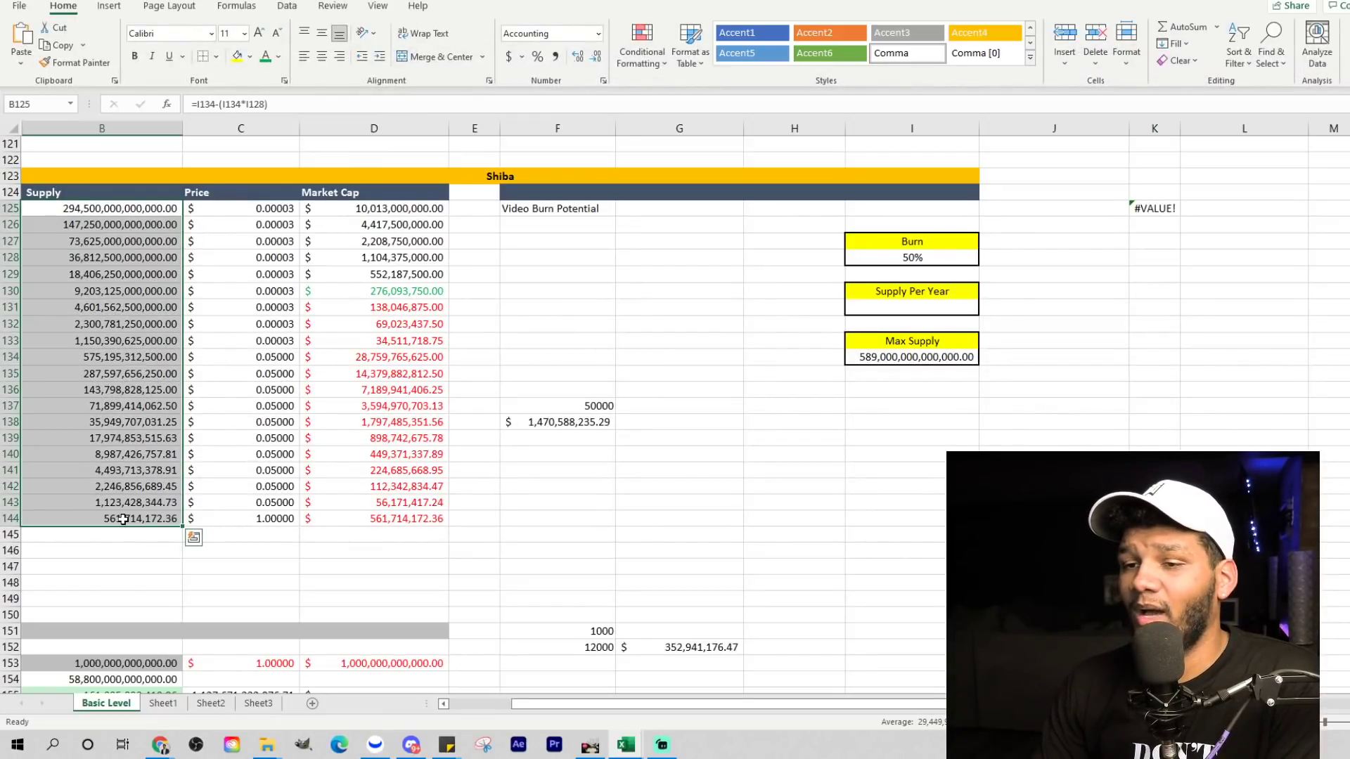
pyautogui.click(123, 519)
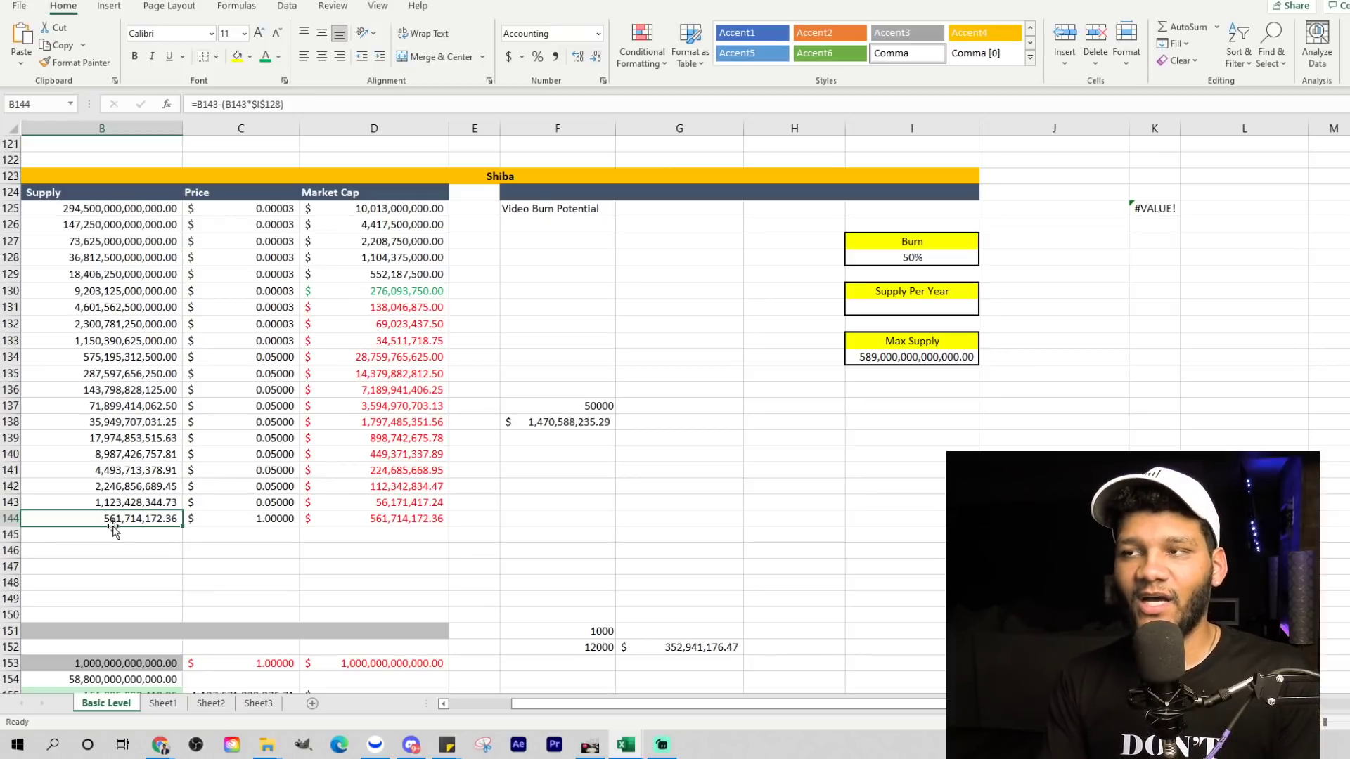
pyautogui.click(95, 257)
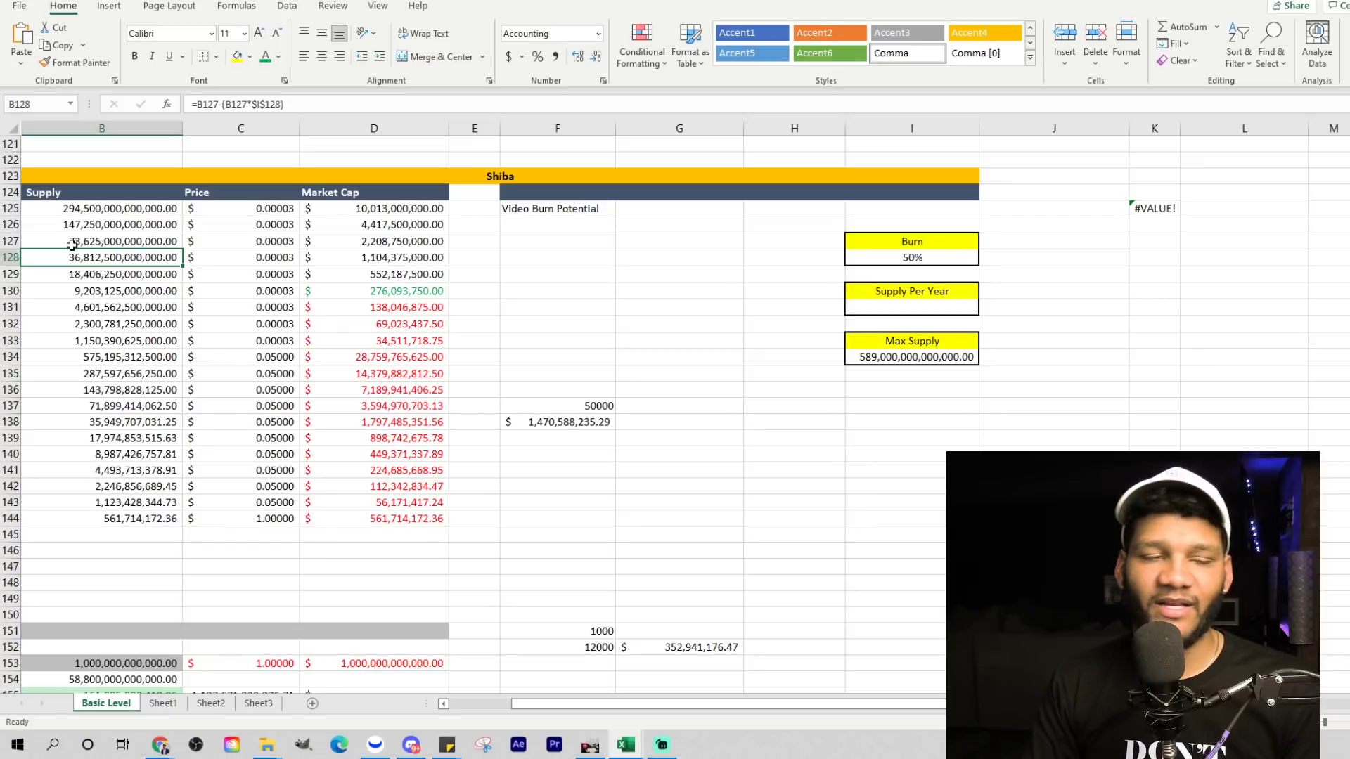
# Set the price in C125, the first row of the Shiba table, to 0.0001
pyautogui.doubleClick(294, 257)
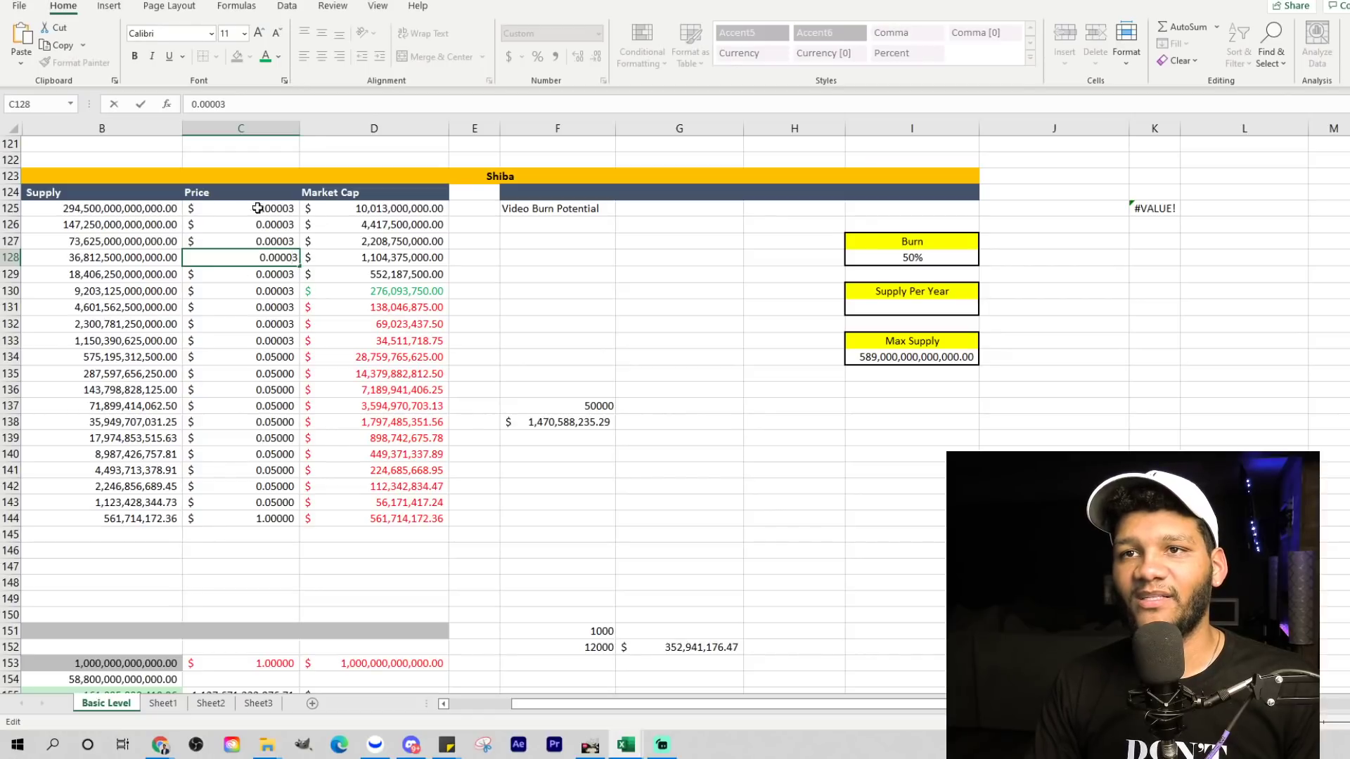
pyautogui.doubleClick(294, 209)
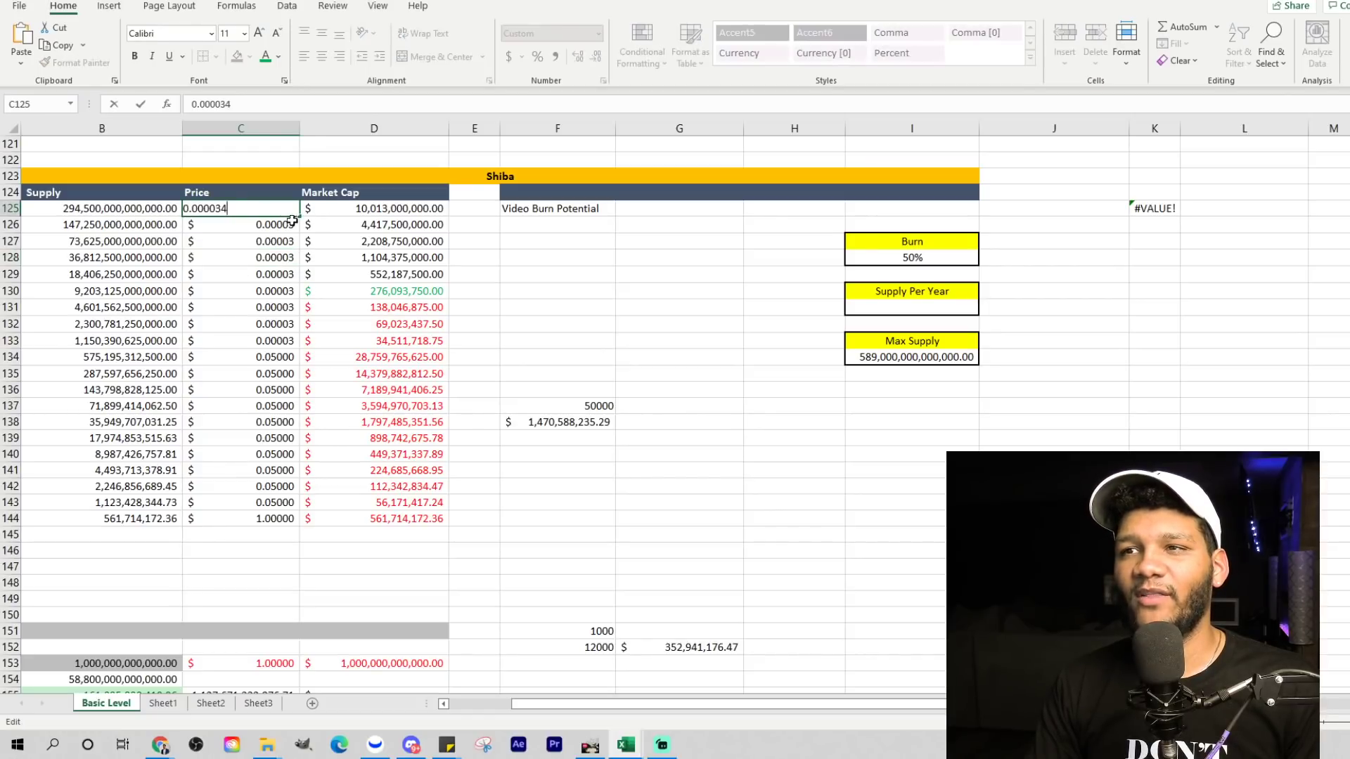
pyautogui.press('BackSpace')
pyautogui.press('BackSpace')
pyautogui.press('BackSpace')
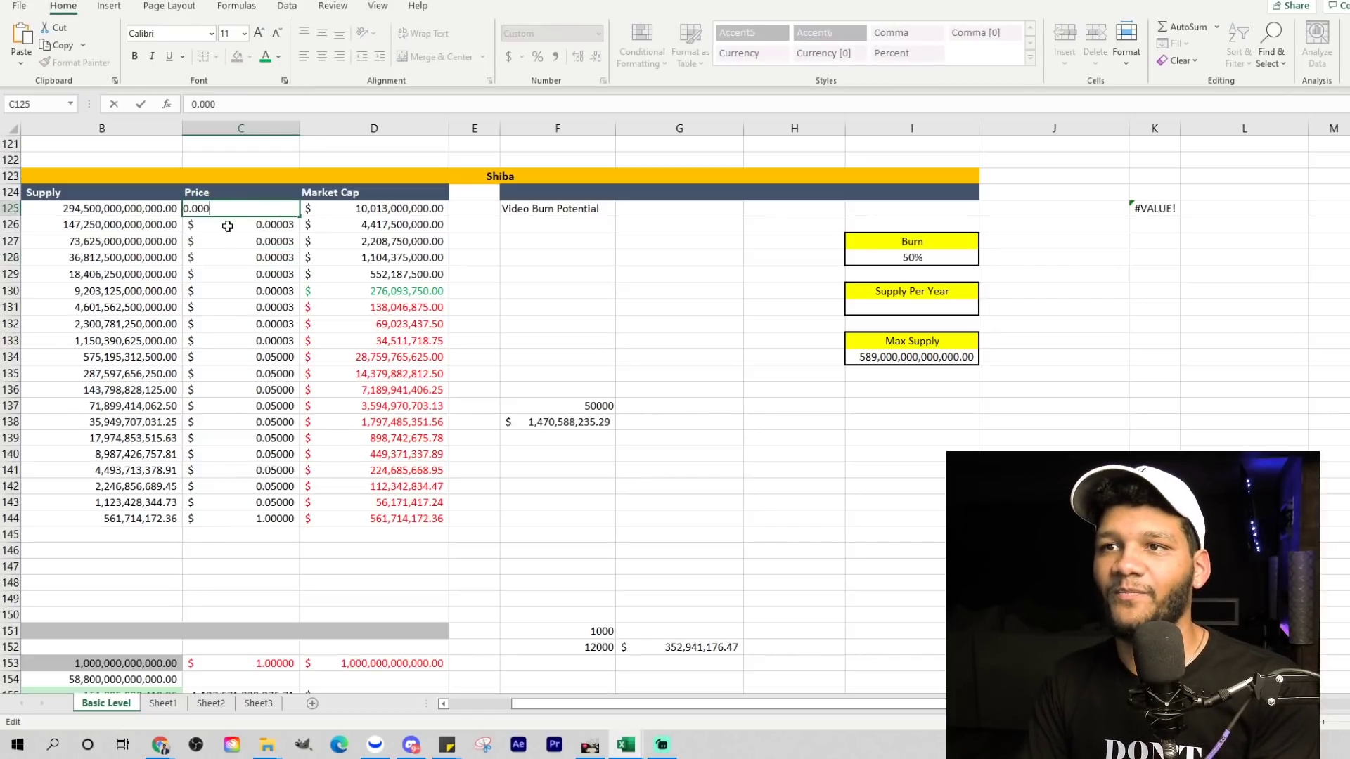
pyautogui.write('1')
pyautogui.press('Return')
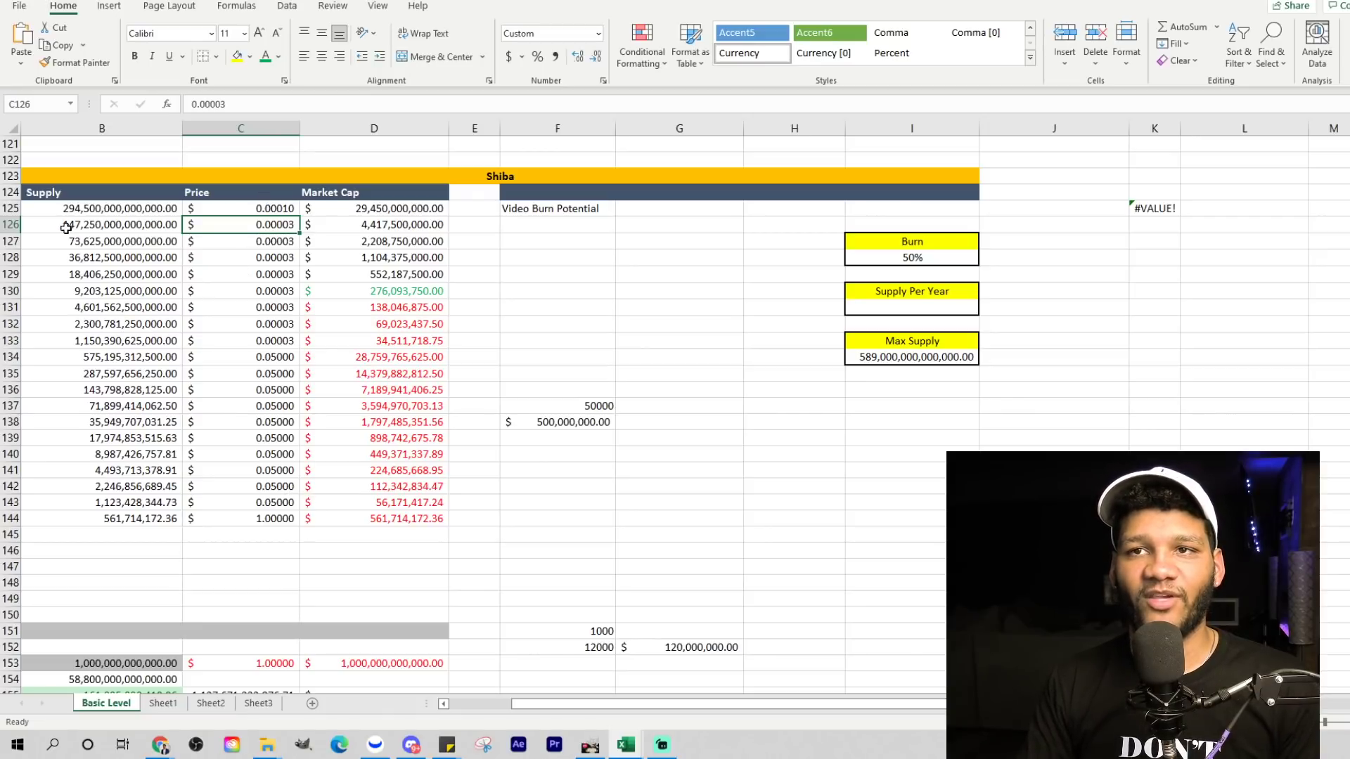
# Set the price in C126, the second row of the Shiba table, to 0.001
pyautogui.doubleClick(289, 225)
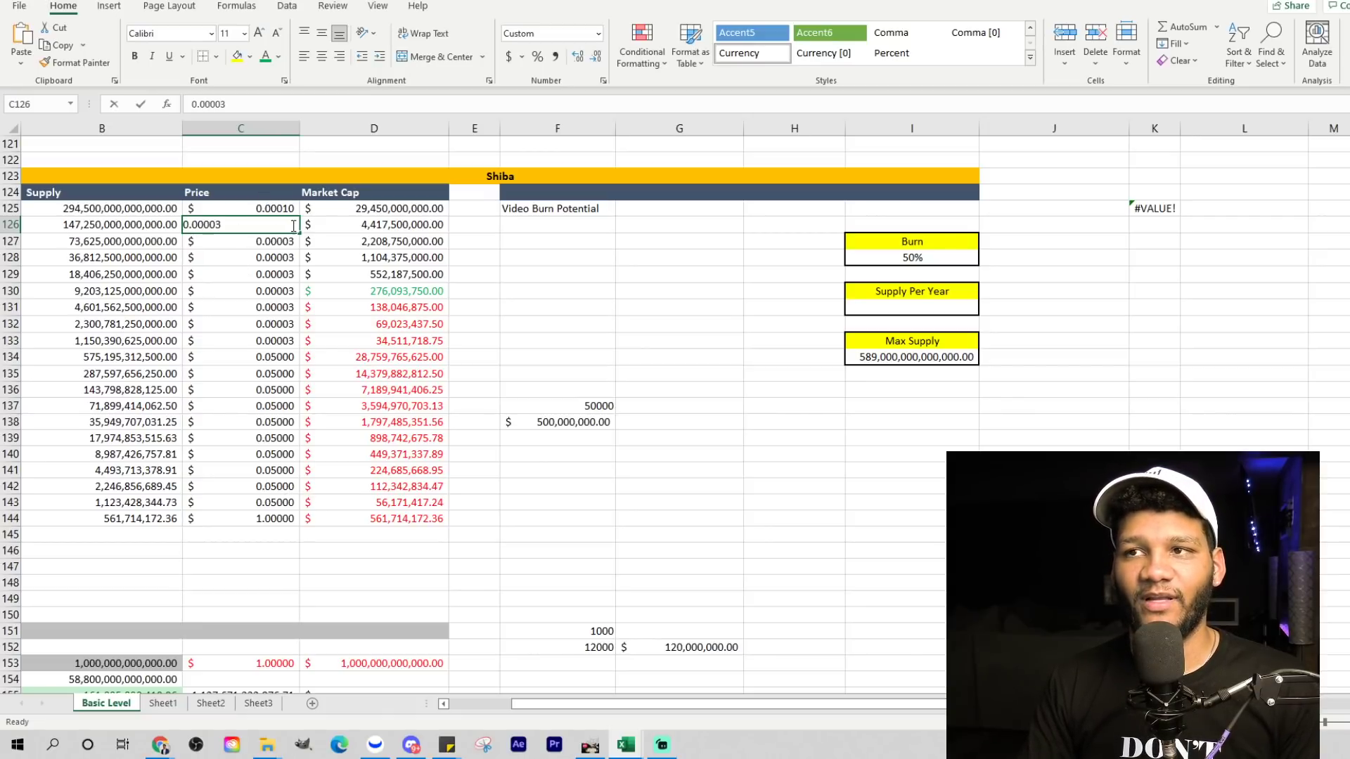
pyautogui.press('BackSpace')
pyautogui.press('BackSpace')
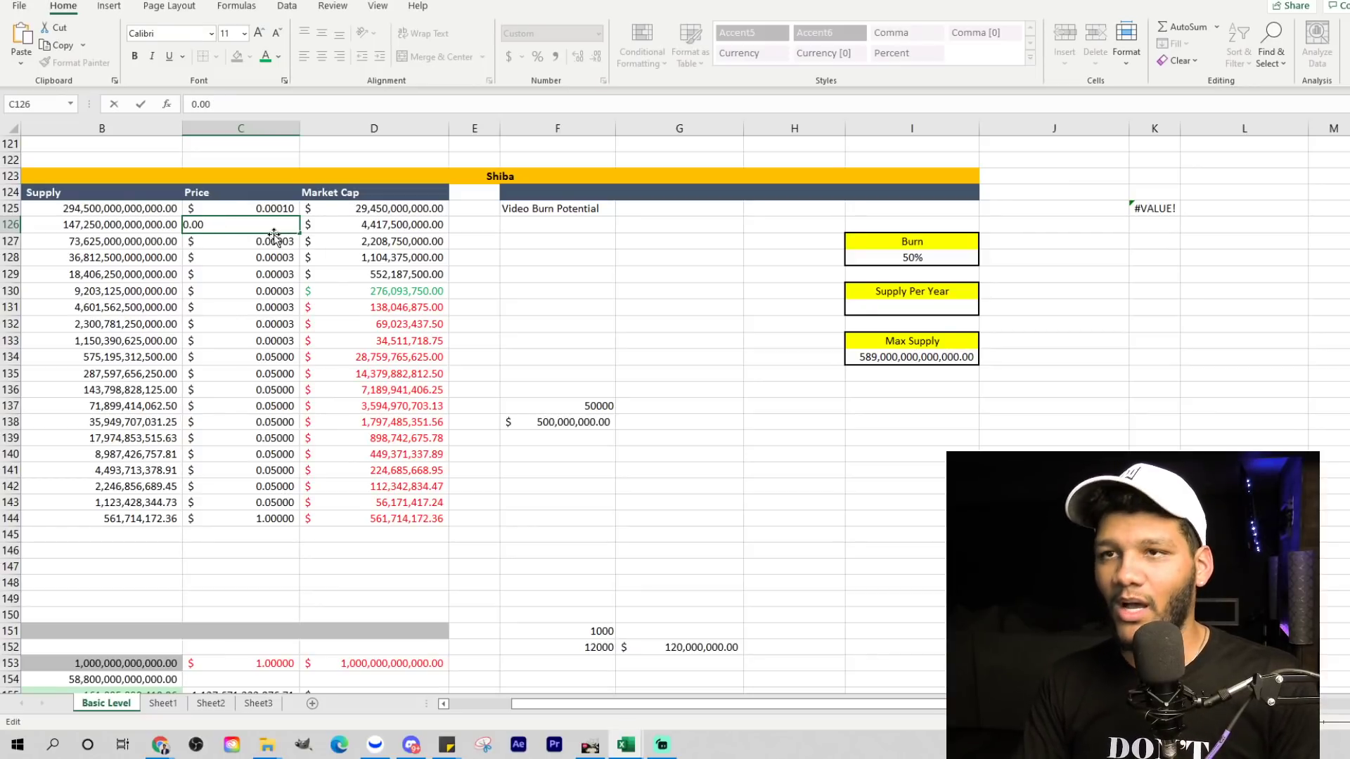
pyautogui.press('Return')
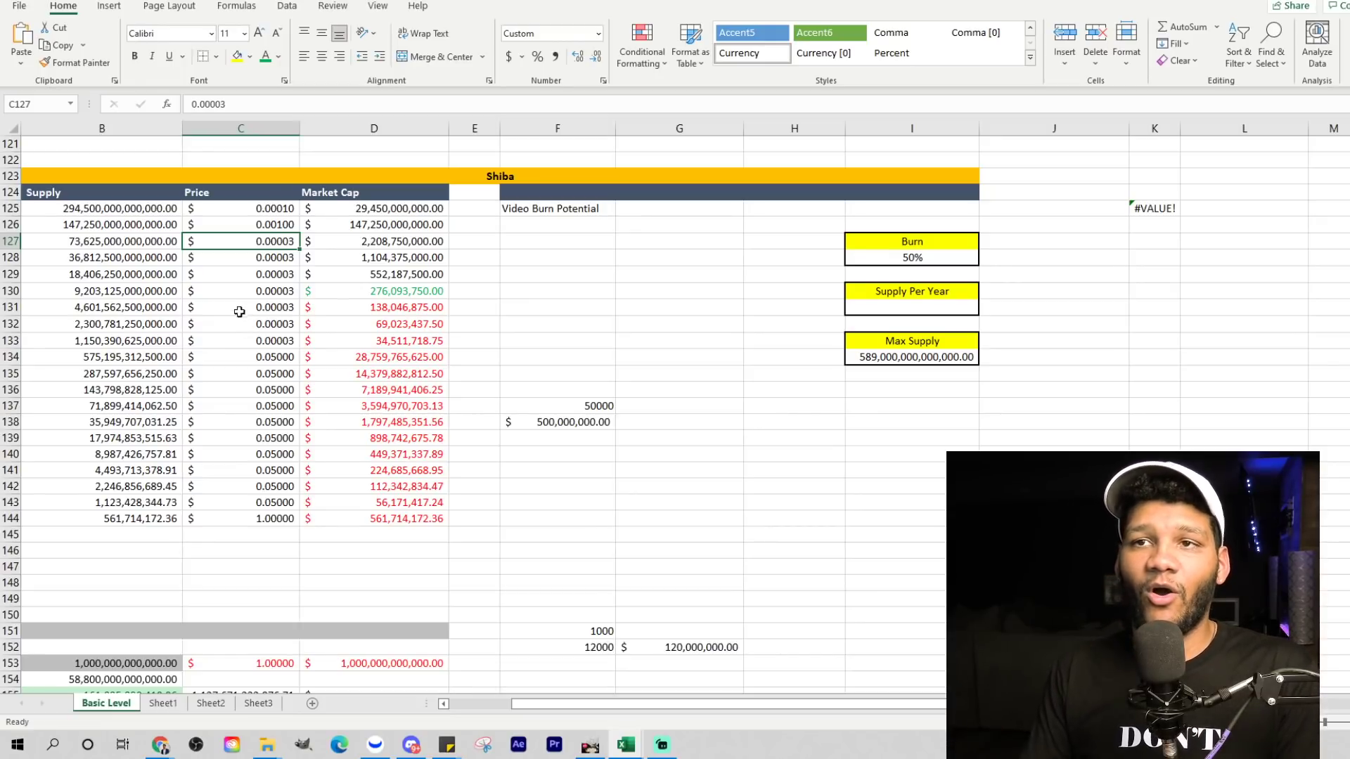
# Set the price in C144, the last row of the Shiba table, to 30 and select the supply cell beside it
pyautogui.click(132, 518)
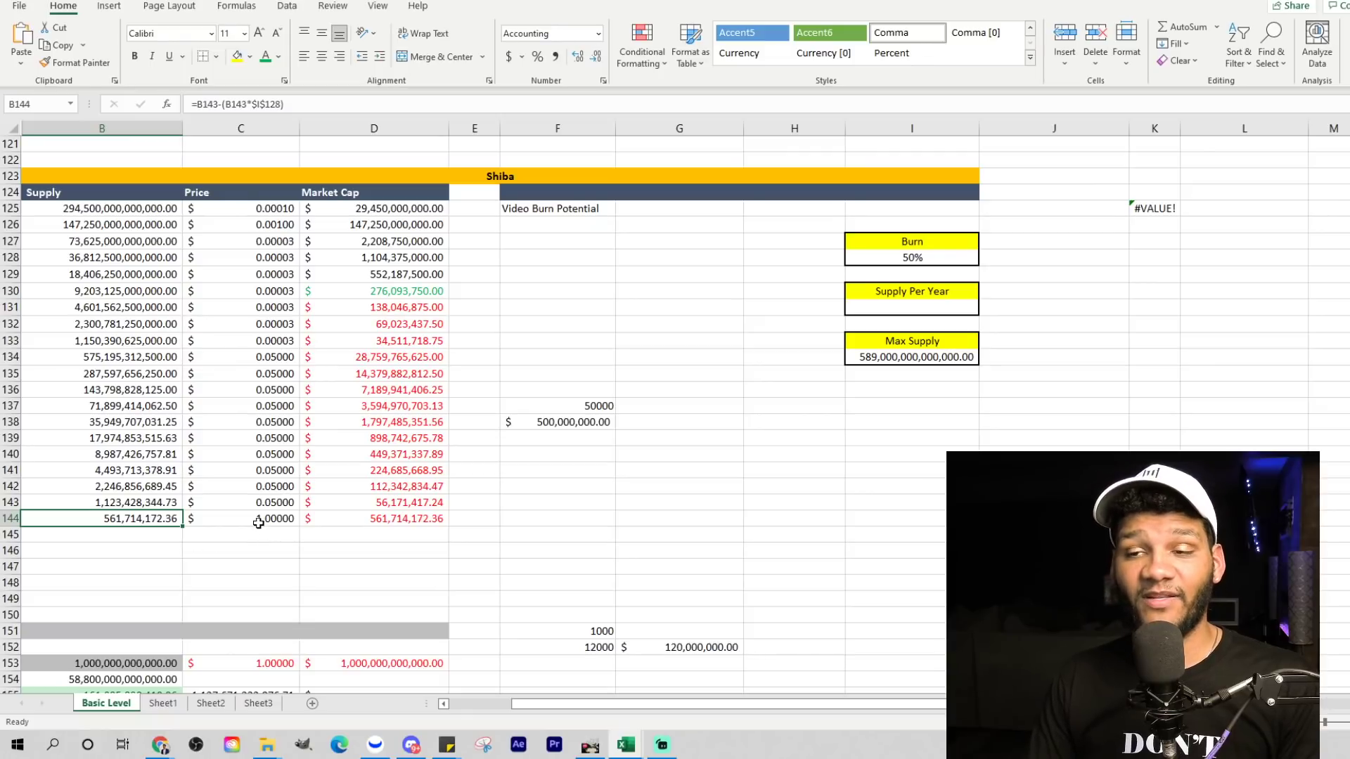
pyautogui.click(257, 521)
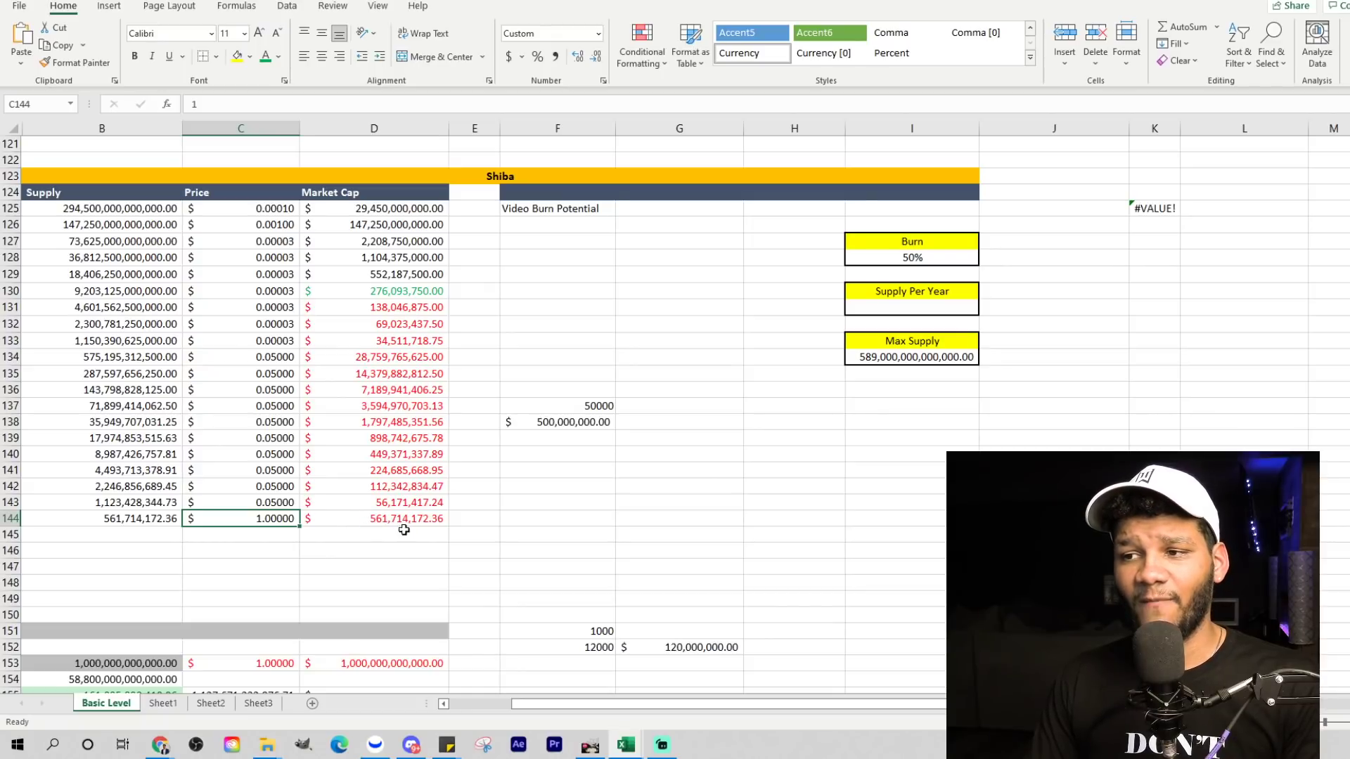
pyautogui.press('BackSpace')
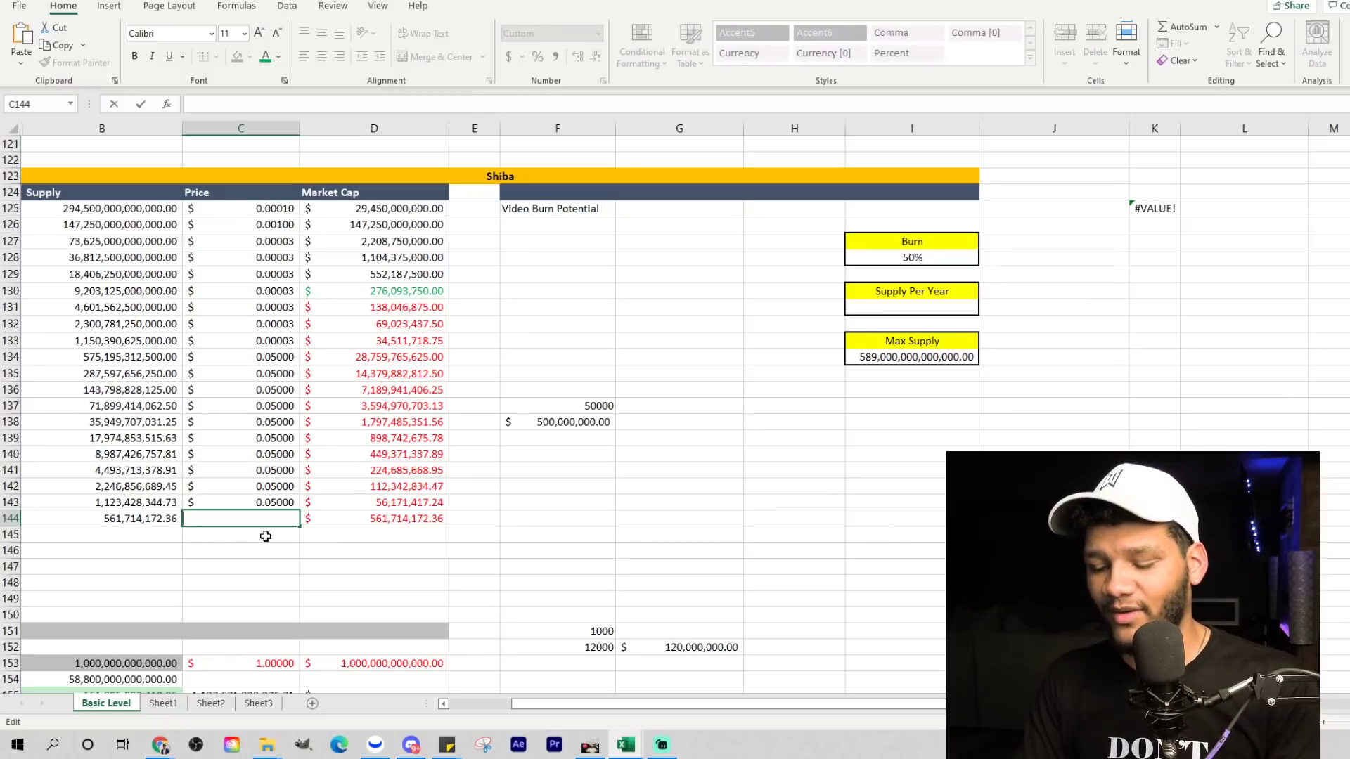
pyautogui.write('30')
pyautogui.press('Return')
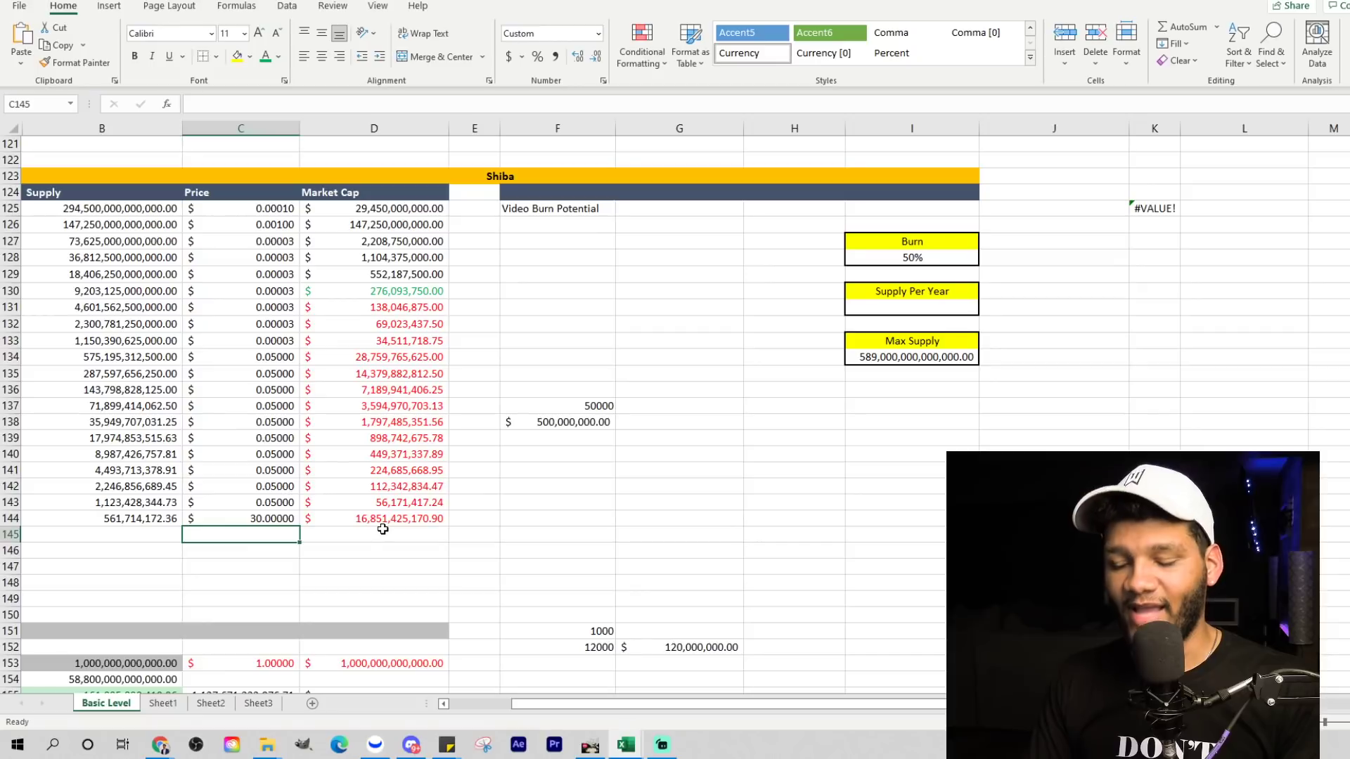
pyautogui.click(109, 522)
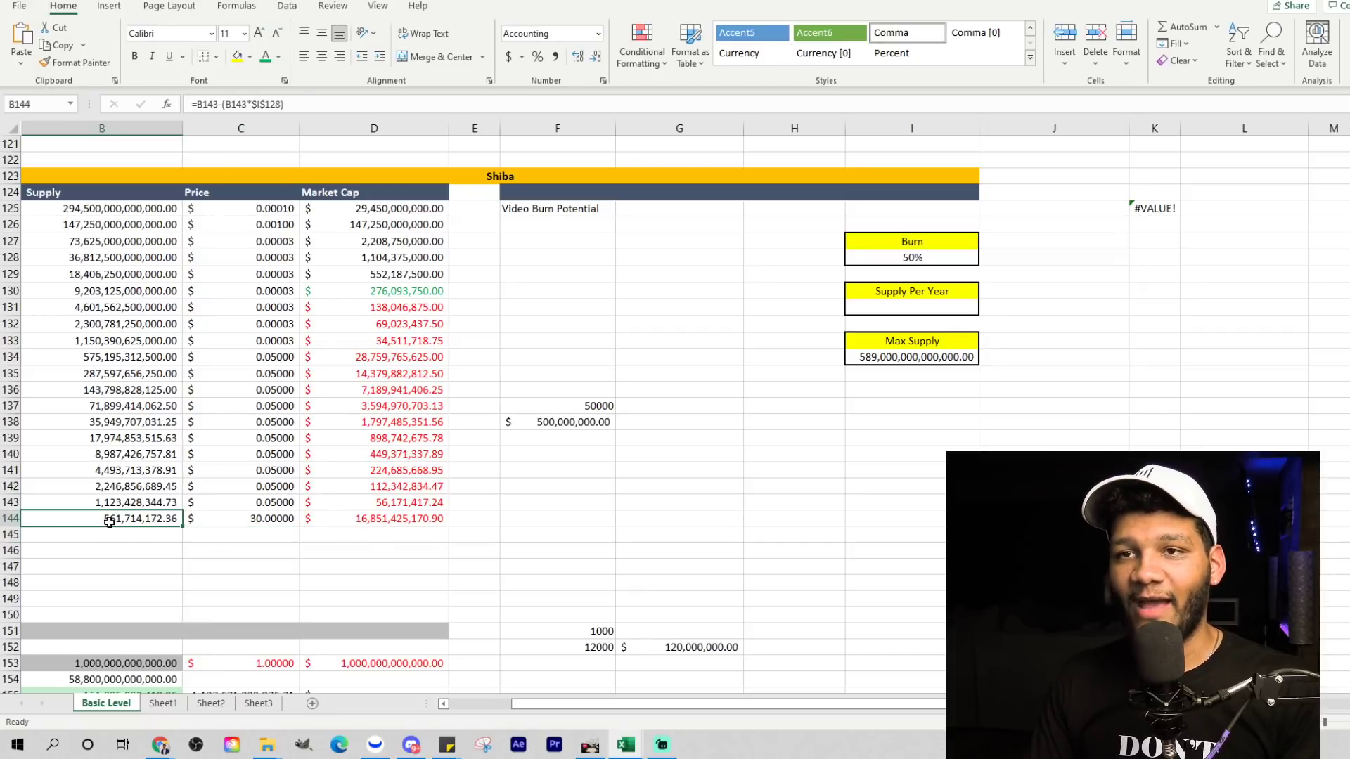